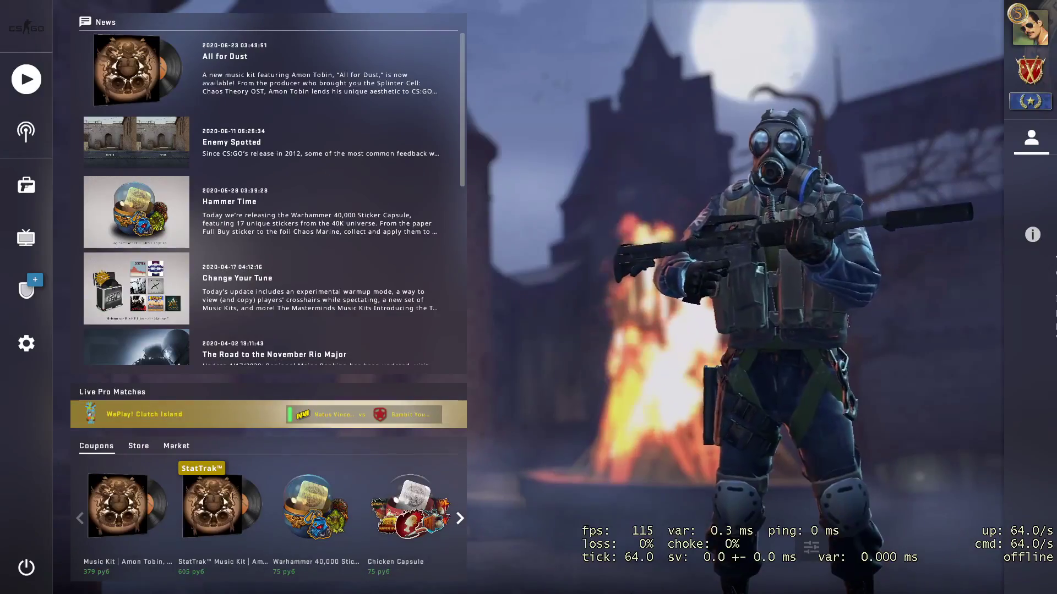
Open the Overwatch page from the shield icon in the CS:GO main menu sidebar.
{"action": "left_click", "coordinate": [28, 284]}
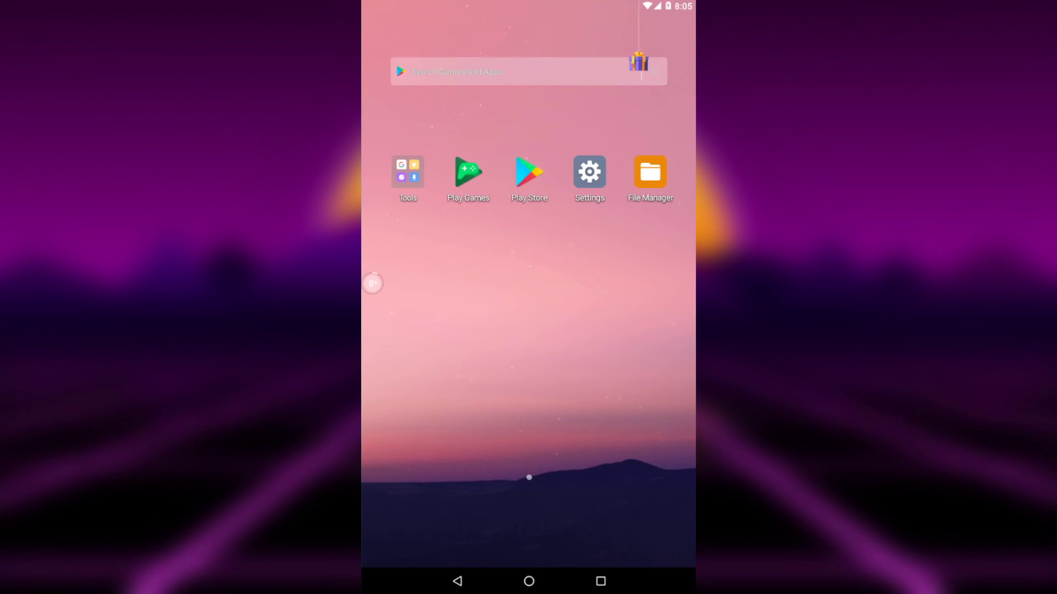
Search Play Store for 'termux' and install the Termux app.
{"action": "left_click", "coordinate": [529, 172]}
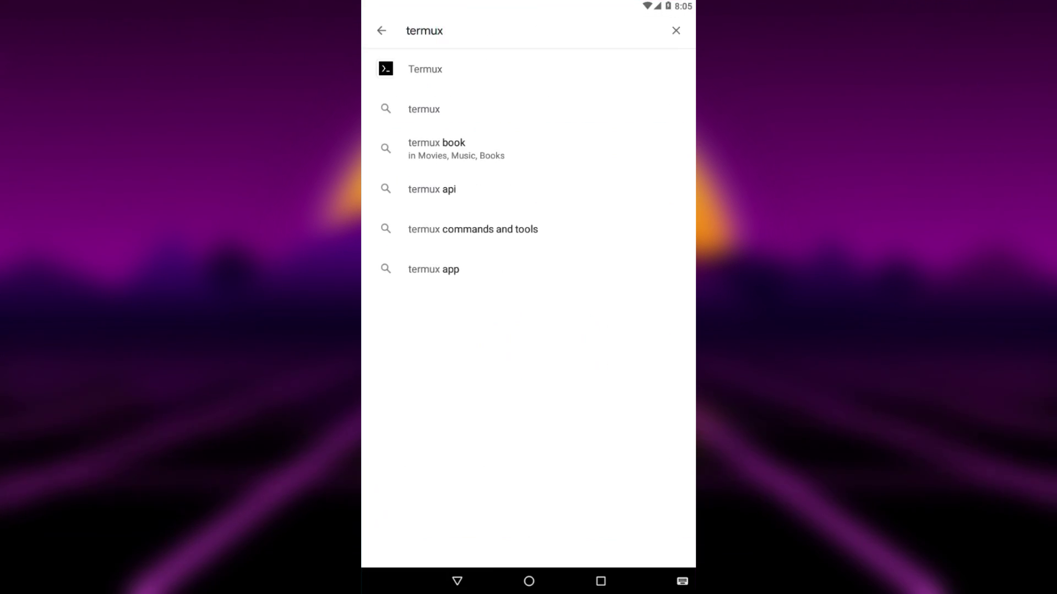
{"action": "key", "text": "Return"}
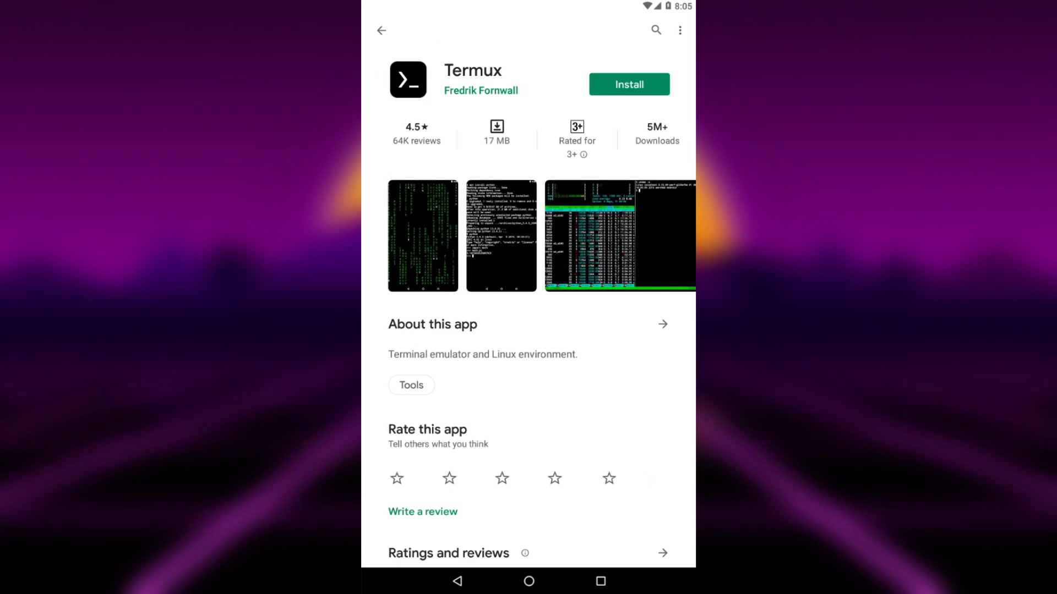
{"action": "left_click", "coordinate": [629, 85]}
{"action": "type", "text": "apt up"}
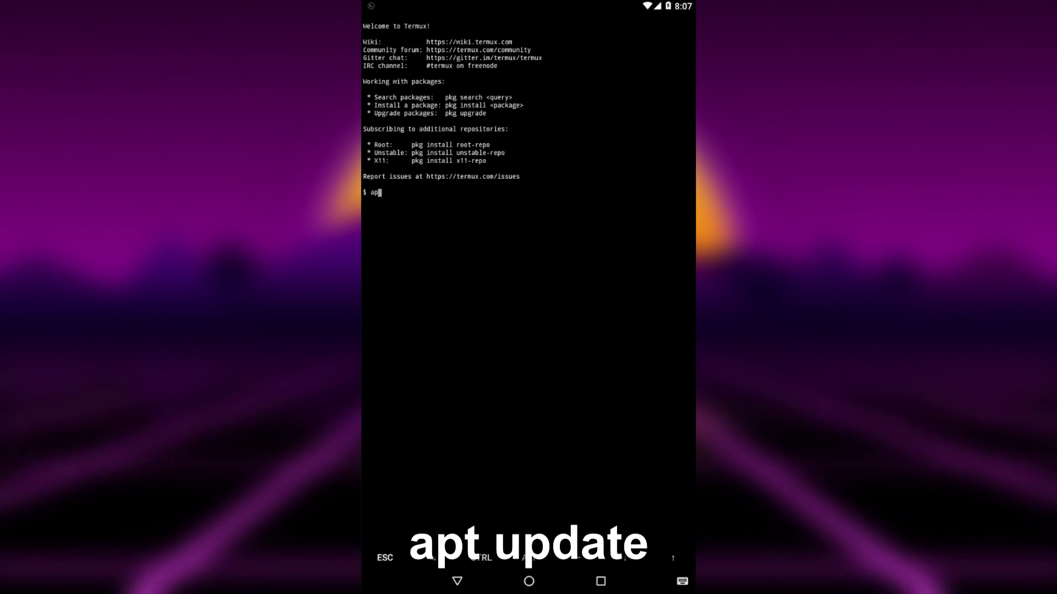
{"action": "type", "text": "date"}
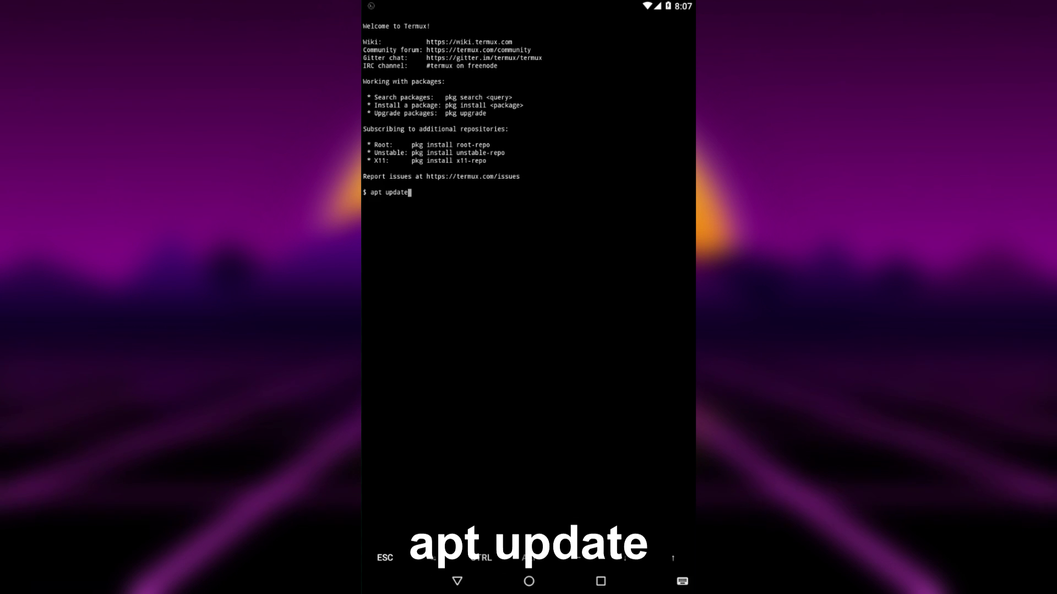
Run 'apt update' and then 'pkg install nodejs-lts', confirming the install.
{"action": "key", "text": "Return"}
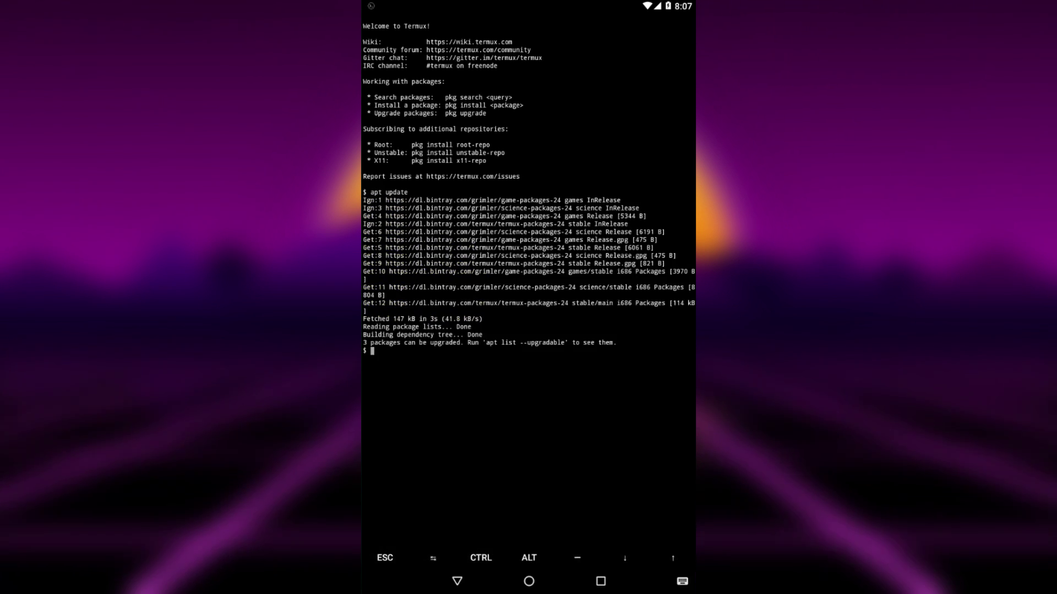
{"action": "type", "text": "install nodej"}
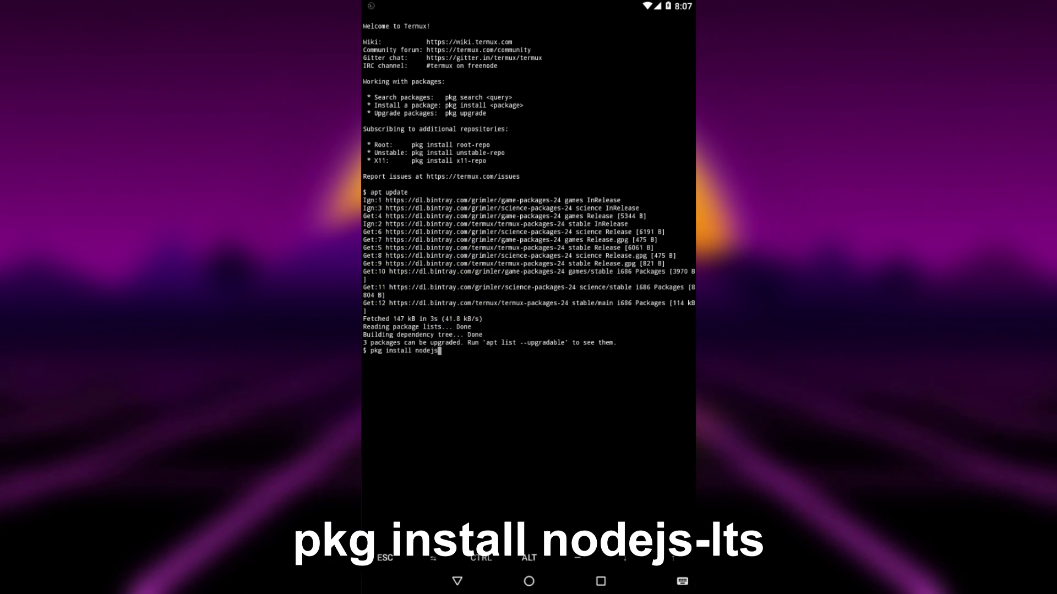
{"action": "type", "text": "s"}
{"action": "key", "text": "Return"}
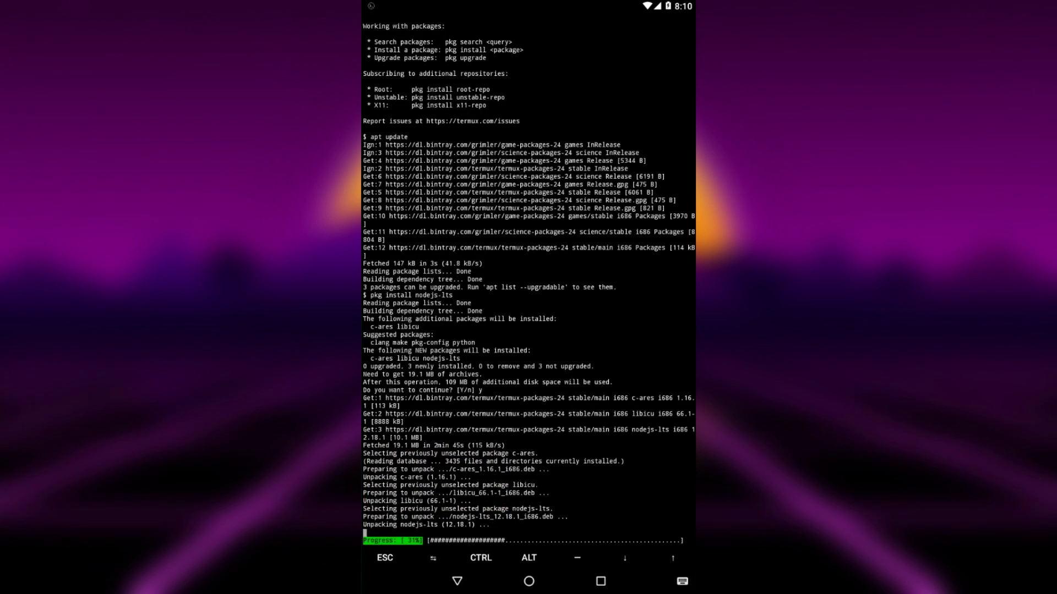
Return to Play Store from Recents and search for 'total commander'.
{"action": "left_click", "coordinate": [600, 581]}
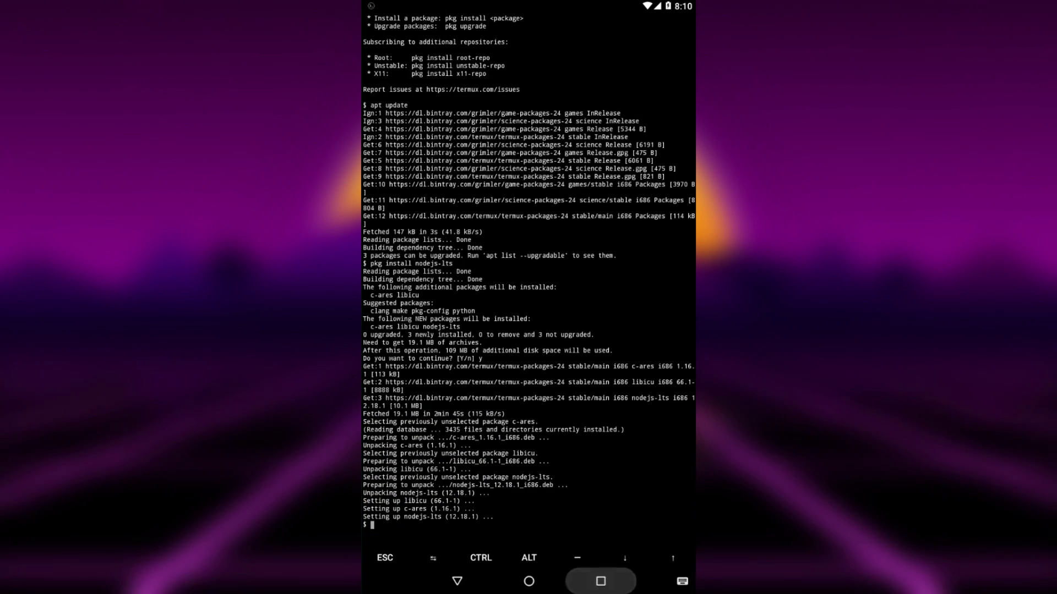
{"action": "left_click", "coordinate": [528, 273]}
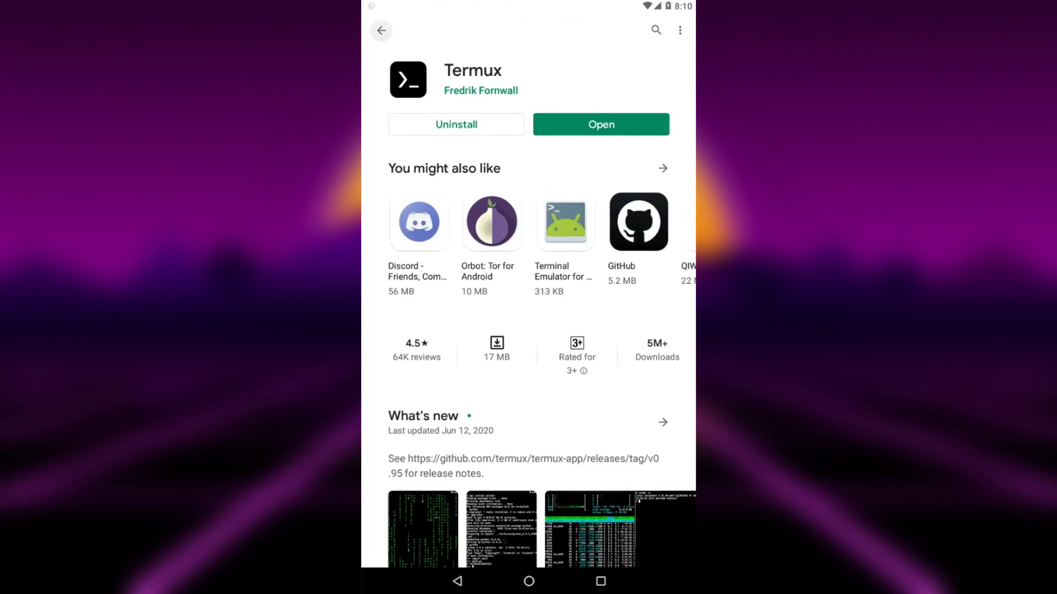
{"action": "left_click", "coordinate": [483, 30]}
{"action": "type", "text": "total commander"}
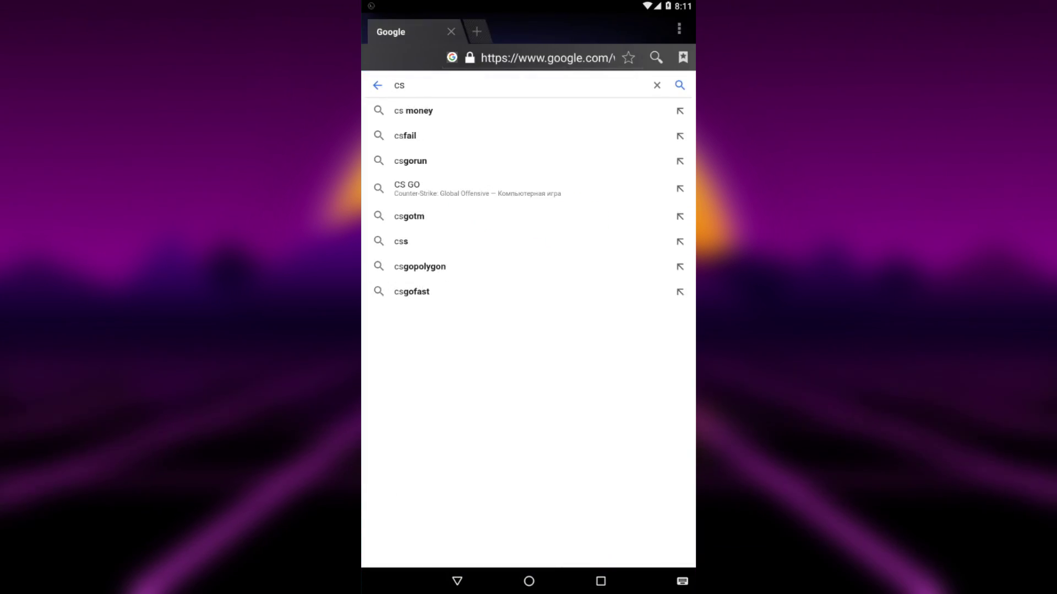
{"action": "type", "text": "go overwatch bot"}
Google 'csgo overwatch bot' and download the CSGO-Overwatch-Bot GitHub repository as a ZIP.
{"action": "key", "text": "Return"}
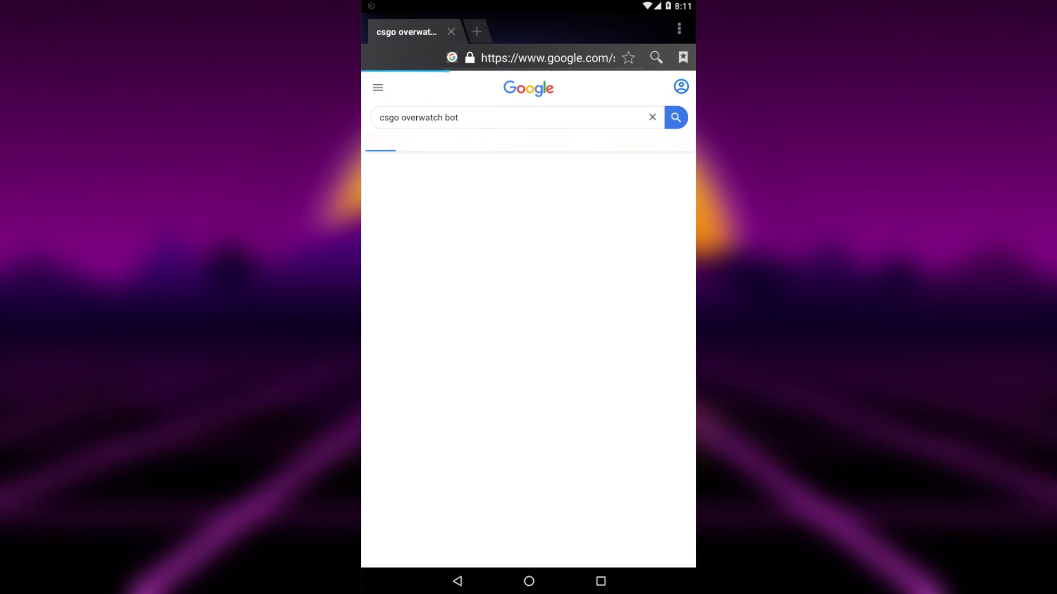
{"action": "left_click", "coordinate": [518, 189]}
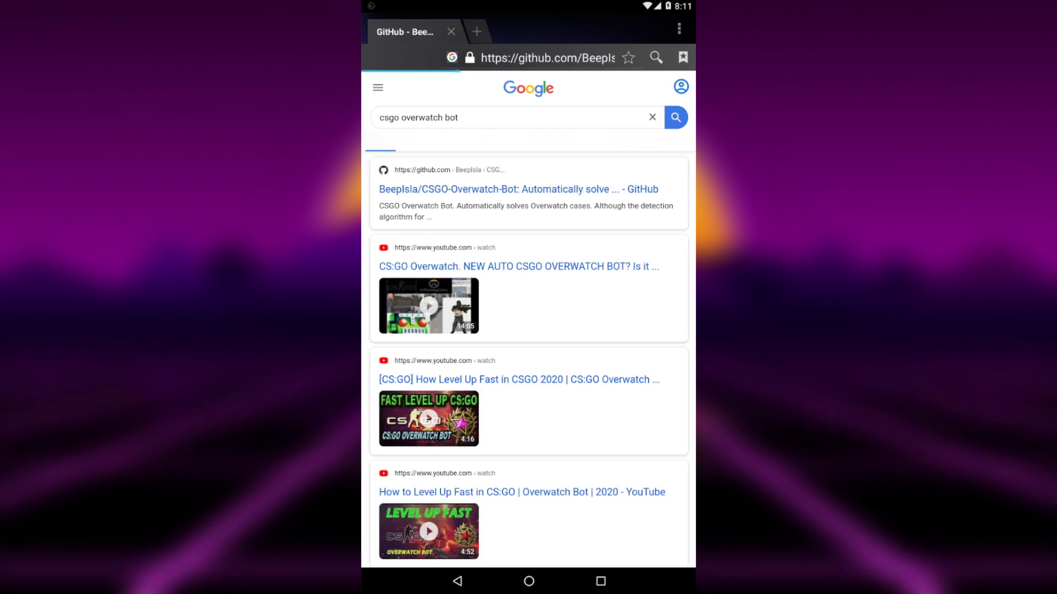
{"action": "left_click", "coordinate": [655, 237]}
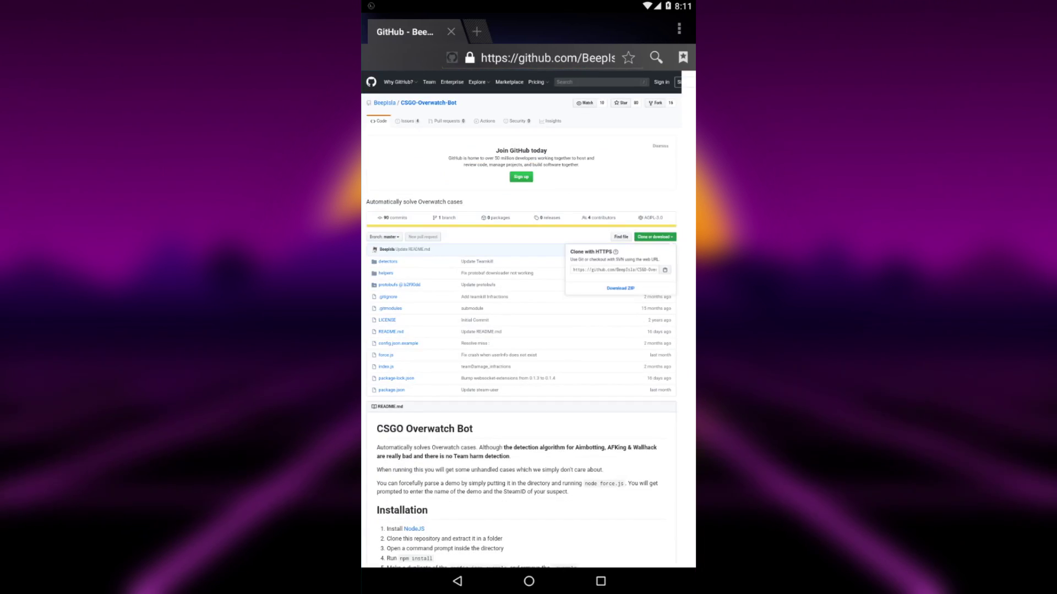
{"action": "left_click", "coordinate": [647, 273]}
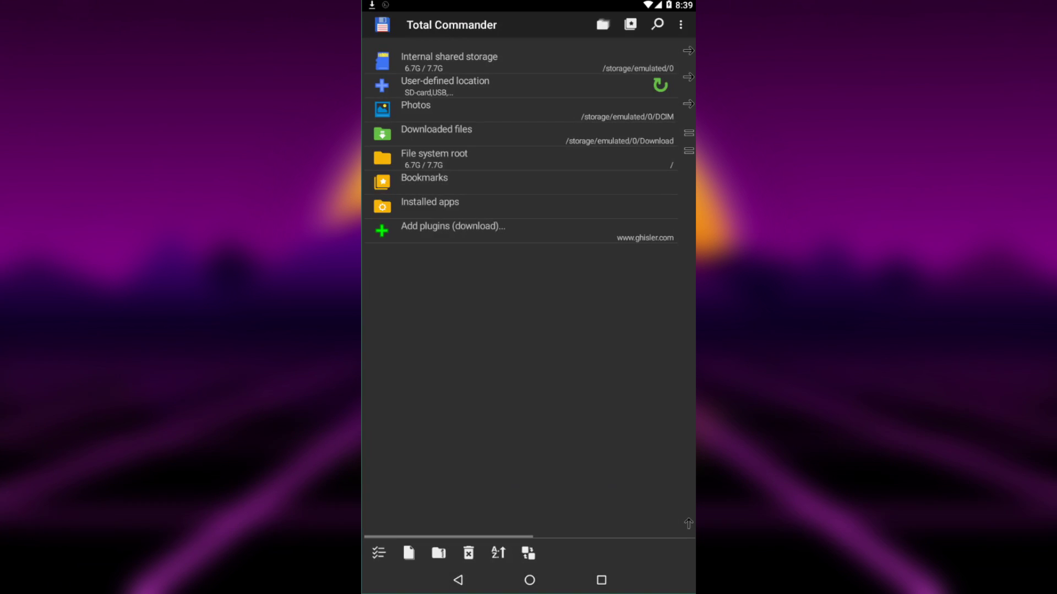
Open CSGO-Overwatch-Bot-master.zip and create a new 'bot' folder in the other panel.
{"action": "left_click", "coordinate": [437, 135]}
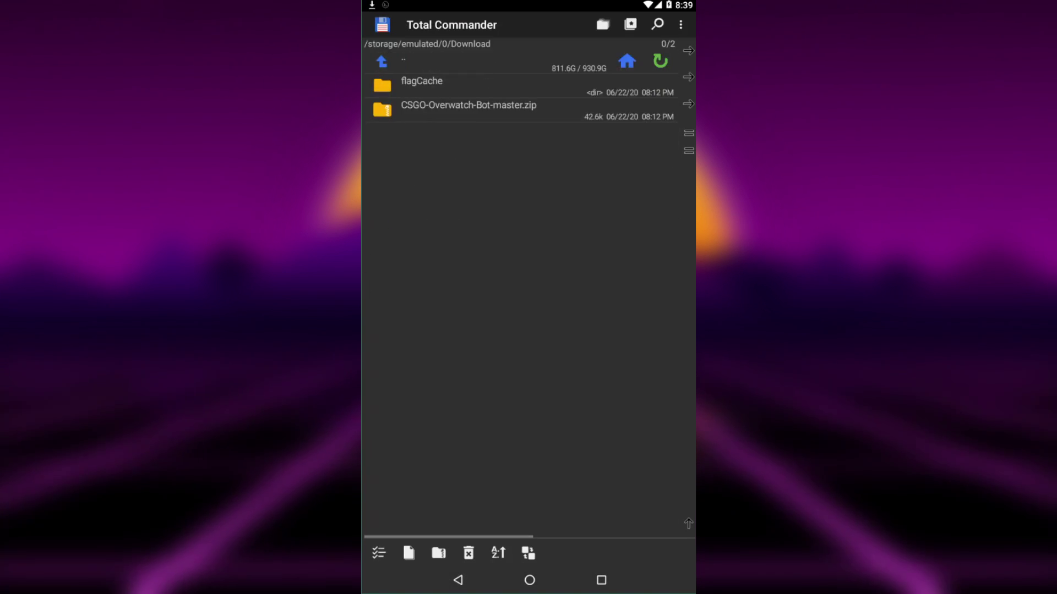
{"action": "left_click", "coordinate": [468, 110]}
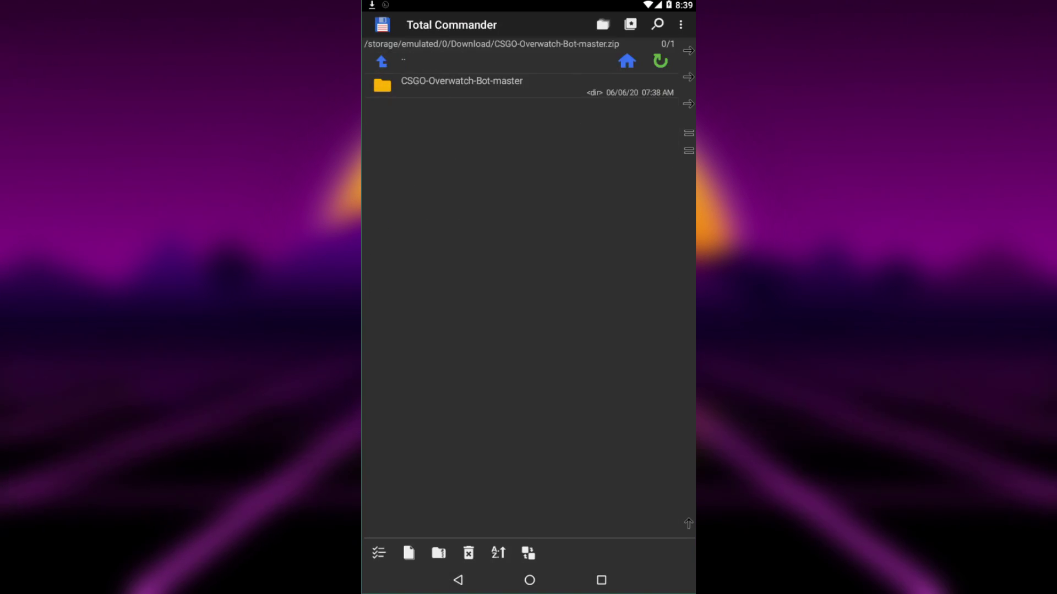
{"action": "left_click", "coordinate": [462, 87]}
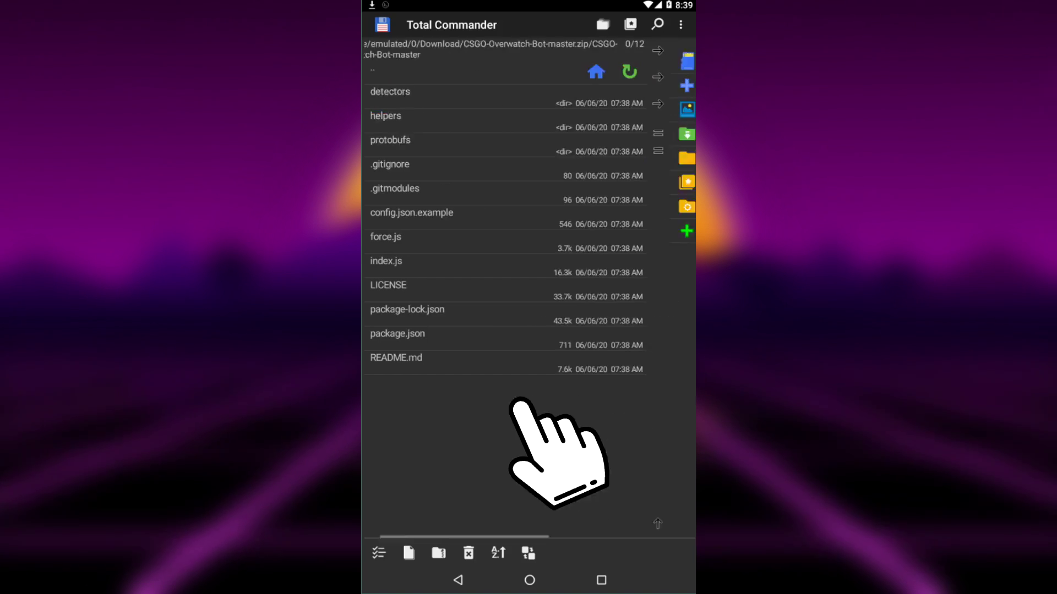
{"action": "left_click_drag", "start_coordinate": [554, 437], "coordinate": [437, 449]}
{"action": "left_click", "coordinate": [495, 134]}
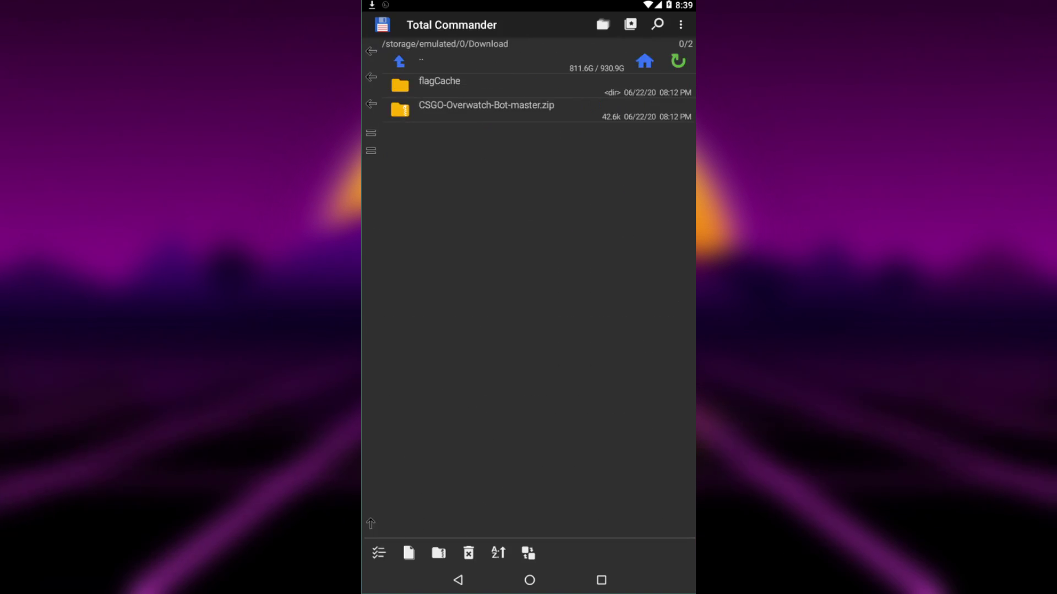
{"action": "left_click", "coordinate": [680, 24]}
{"action": "left_click", "coordinate": [619, 53]}
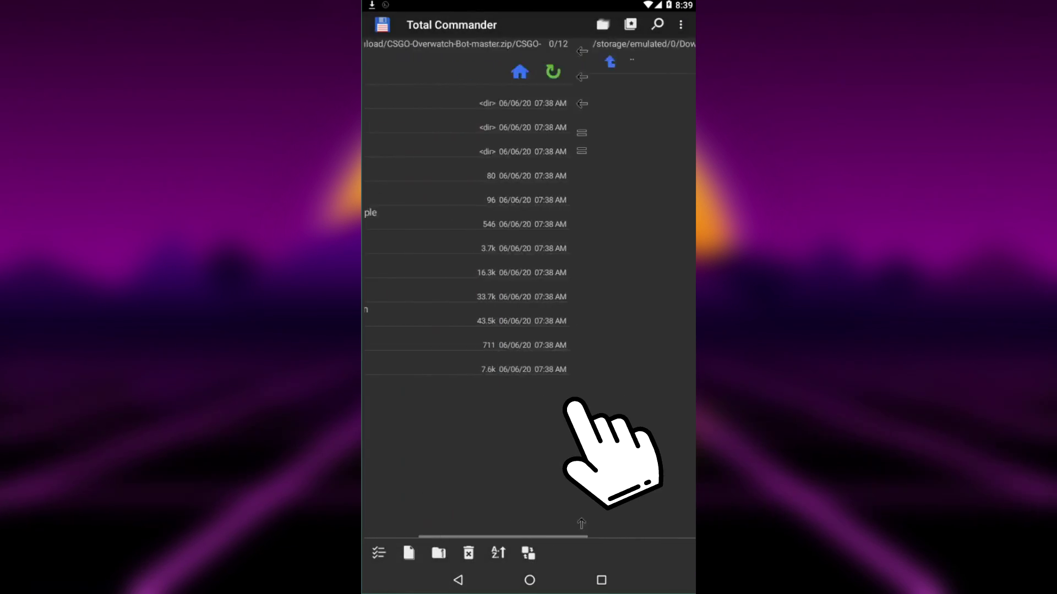
Select all twelve bot files and unpack them into the bot folder.
{"action": "left_click", "coordinate": [378, 553]}
{"action": "left_click", "coordinate": [461, 317]}
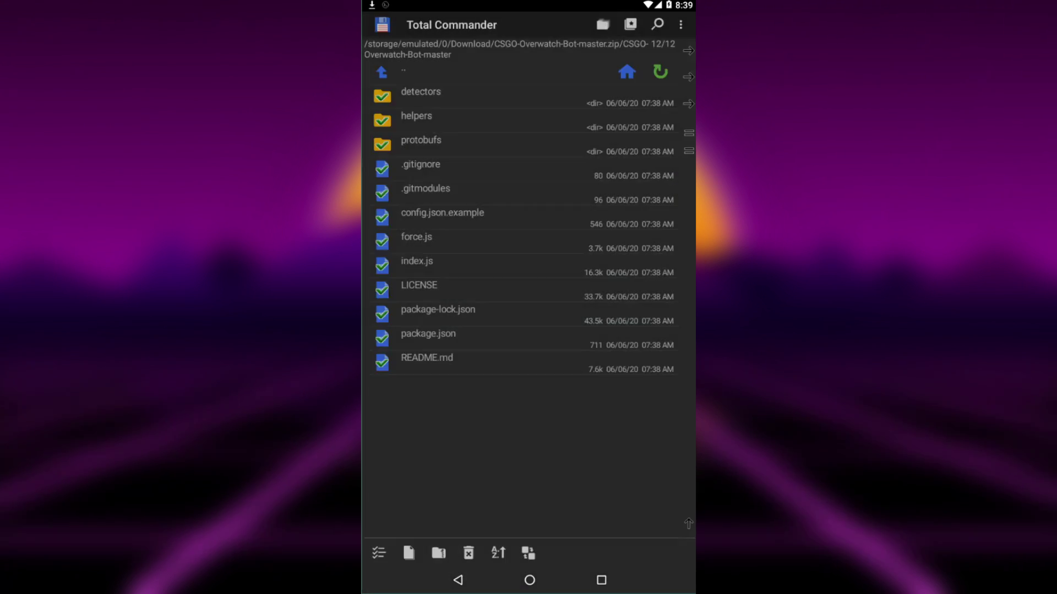
{"action": "left_click", "coordinate": [438, 553]}
{"action": "left_click", "coordinate": [436, 326]}
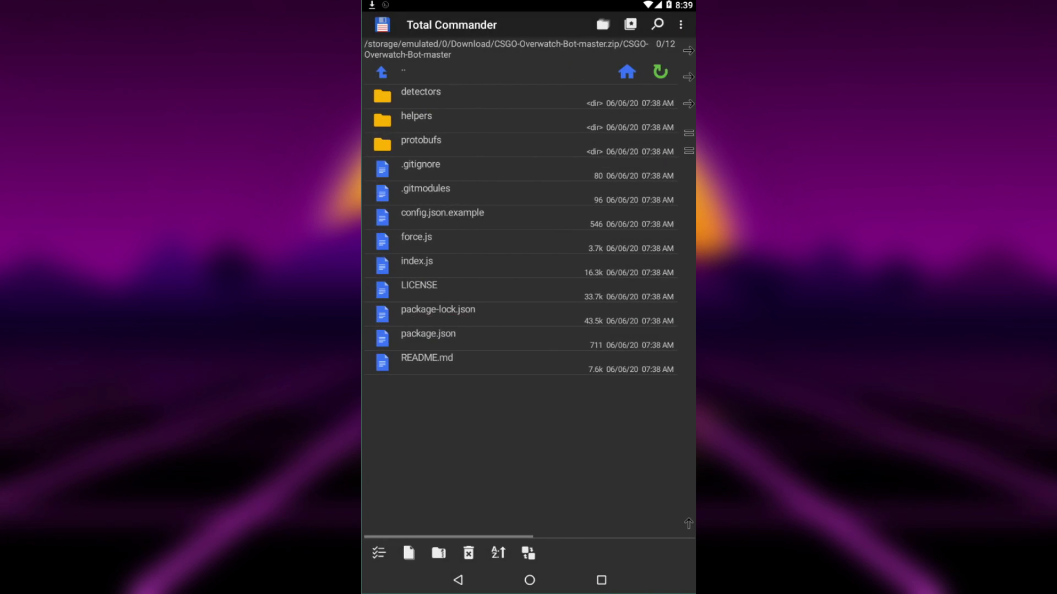
{"action": "left_click_drag", "start_coordinate": [579, 430], "coordinate": [430, 430]}
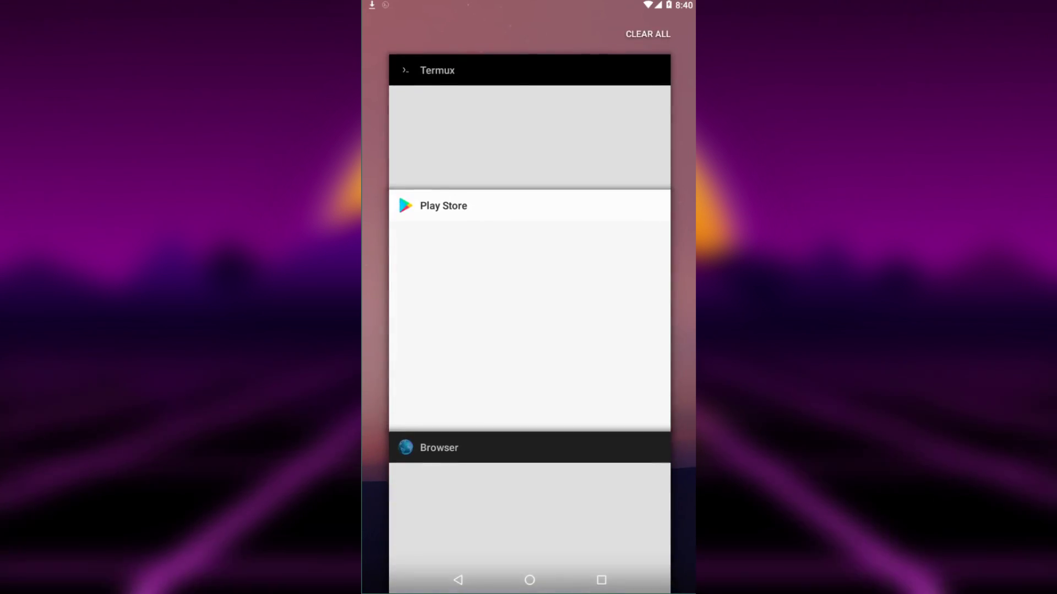
{"action": "type", "text": "d bot"}
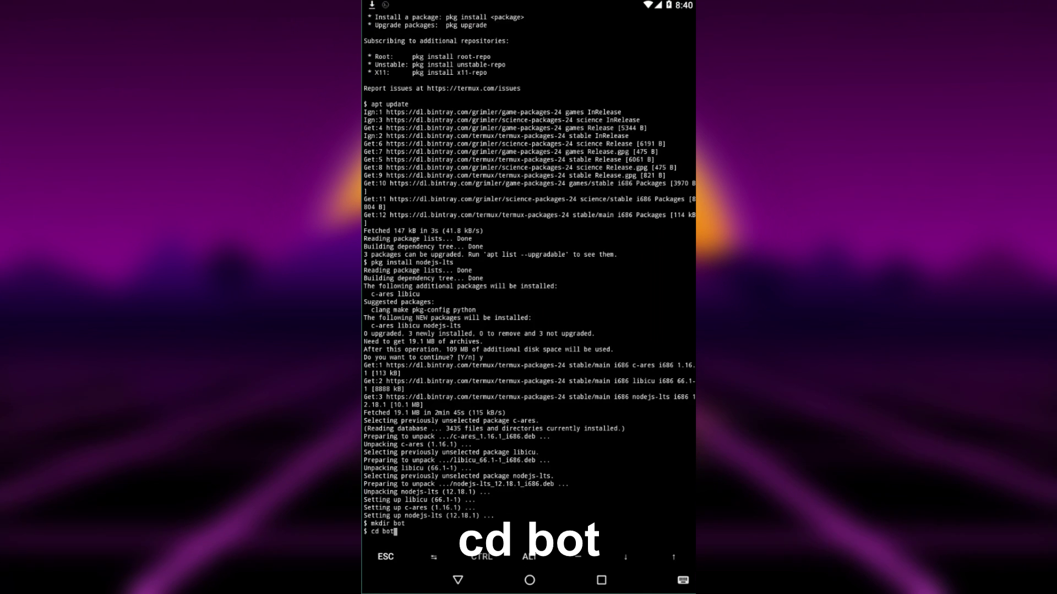
Run 'cd bot' and 'npm i' to install the 160 dependency packages.
{"action": "key", "text": "Return"}
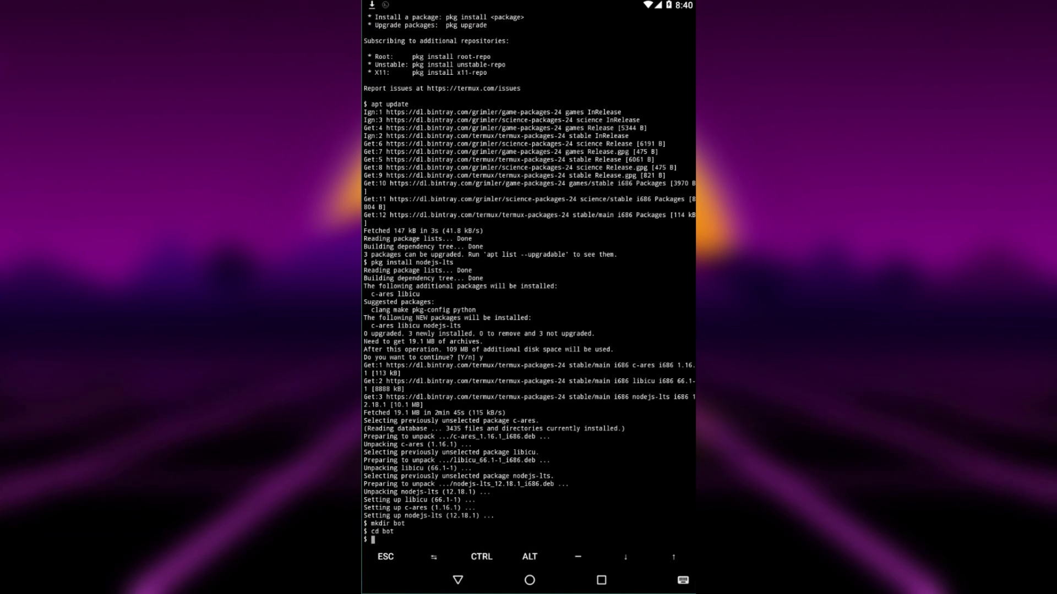
{"action": "type", "text": "npm i"}
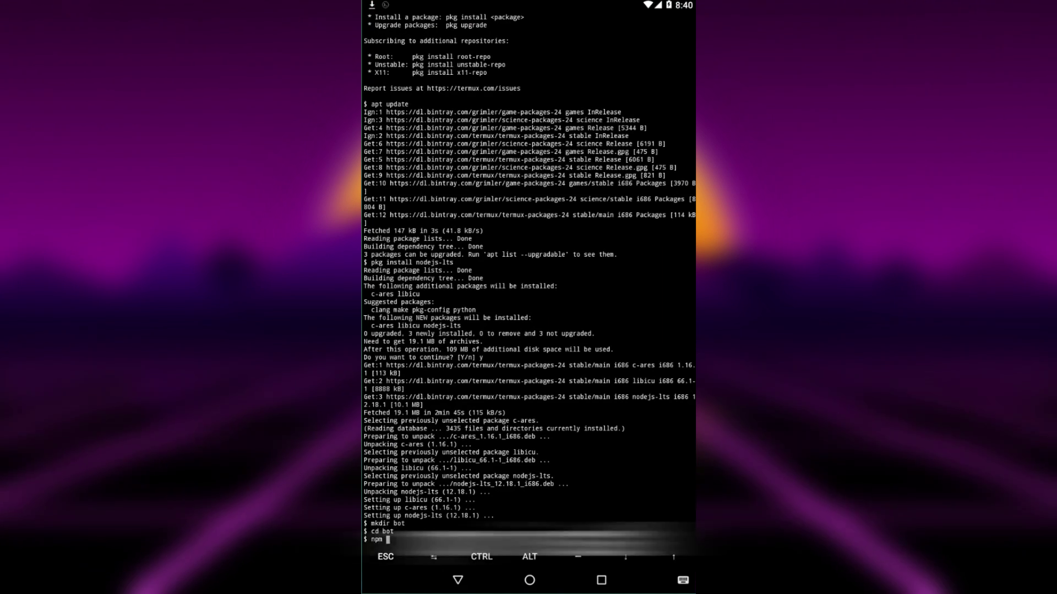
{"action": "key", "text": "Return"}
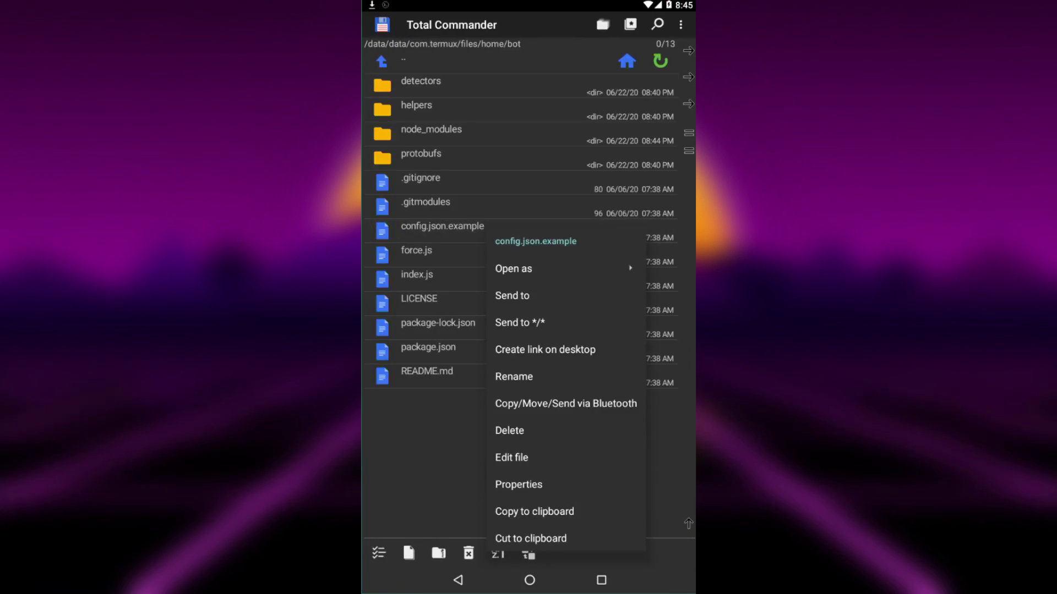
Rename config.json.example to config.json.
{"action": "left_click", "coordinate": [514, 377]}
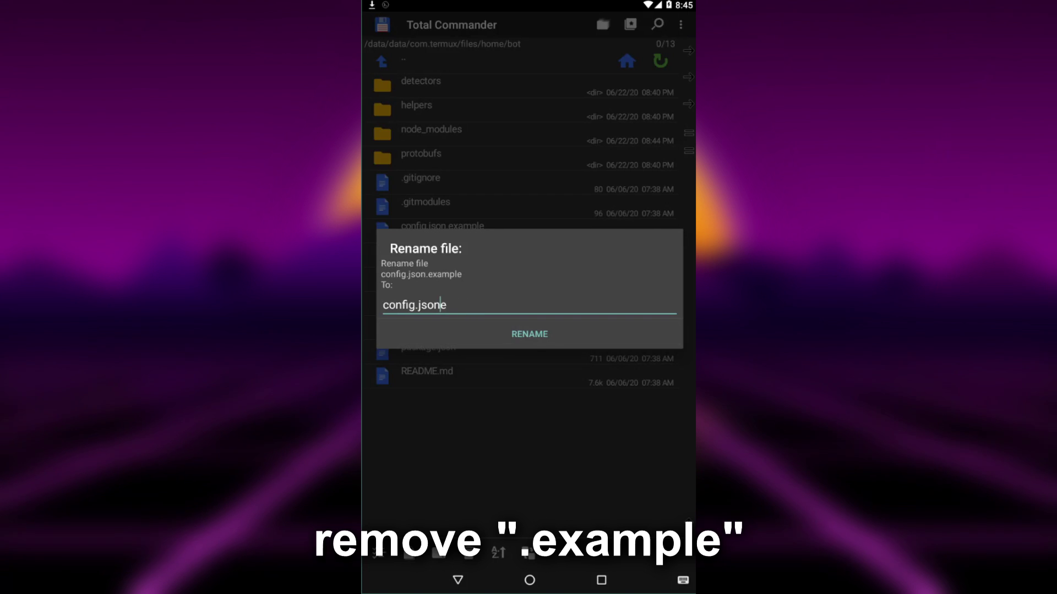
{"action": "key", "text": "BackSpace"}
{"action": "left_click", "coordinate": [530, 334]}
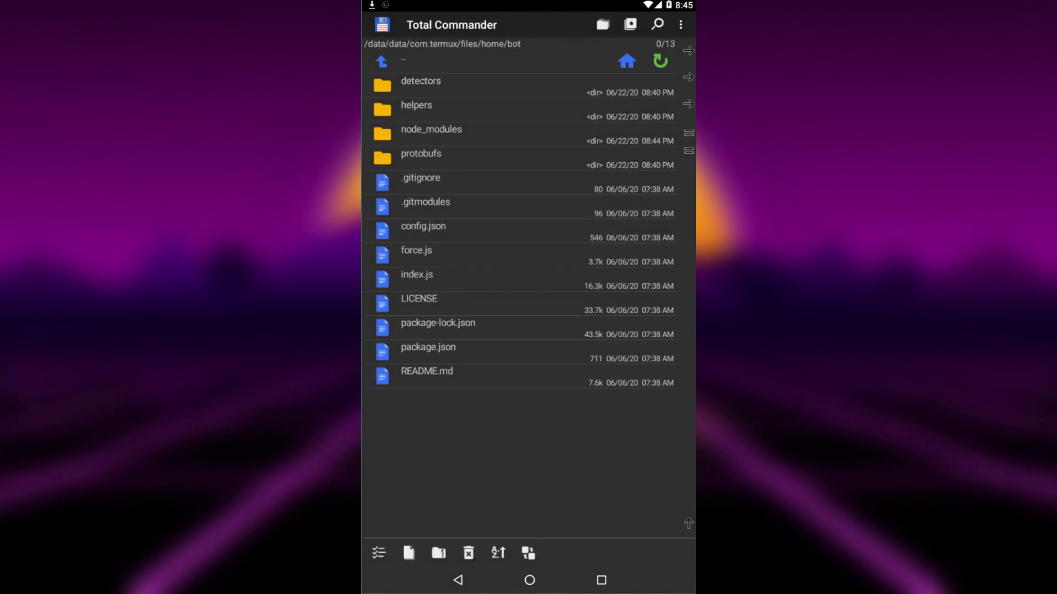
Open config.json in Totalcmd-Editor and replace the steamWebAPIKey placeholder value.
{"action": "left_click", "coordinate": [529, 232]}
{"action": "left_click", "coordinate": [487, 269]}
{"action": "left_click", "coordinate": [471, 351]}
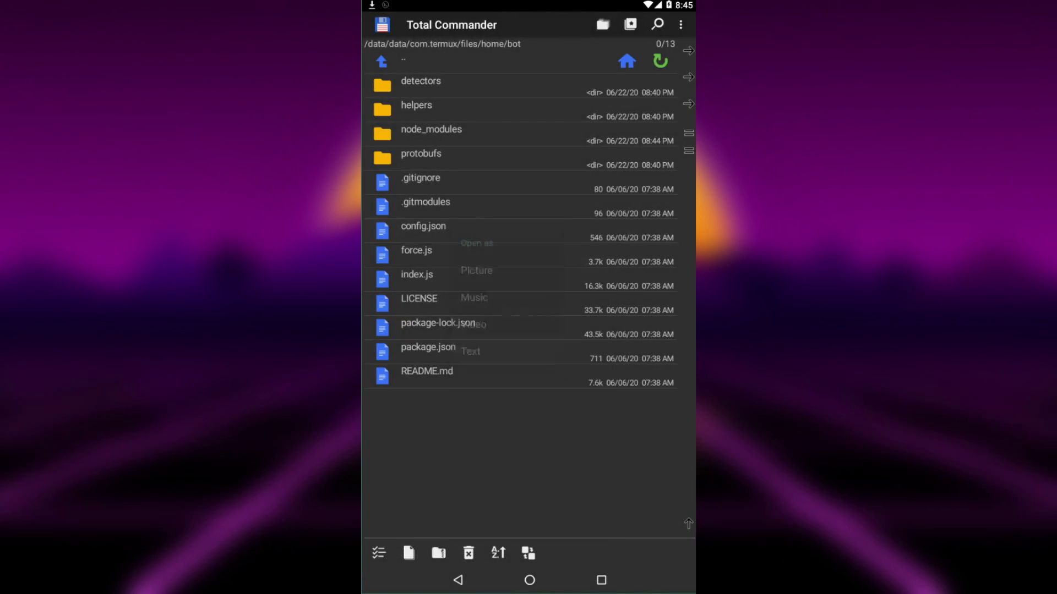
{"action": "left_click", "coordinate": [465, 495]}
{"action": "left_click", "coordinate": [580, 548]}
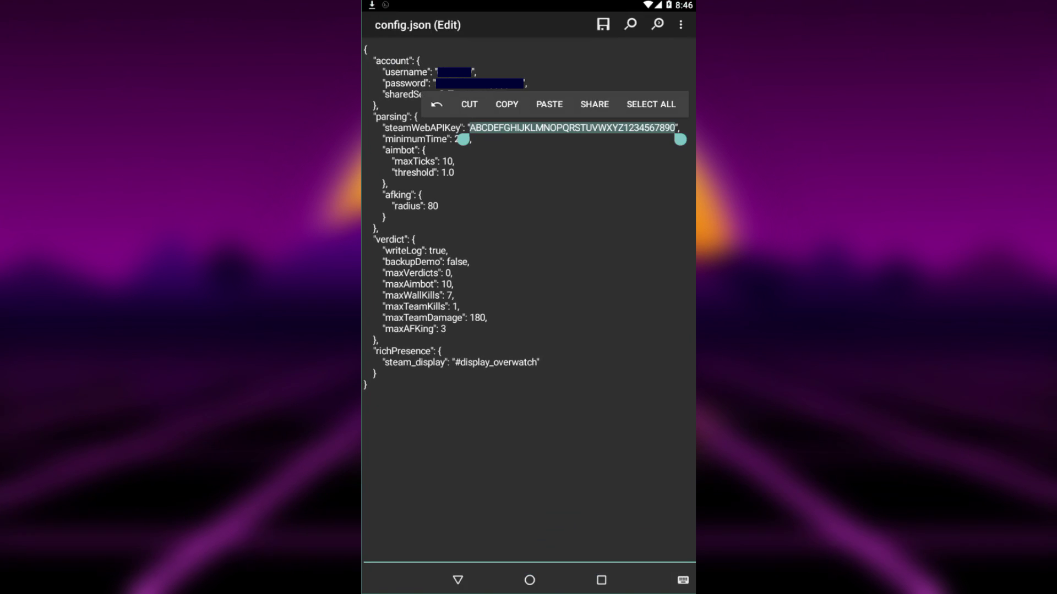
{"action": "key", "text": "BackSpace"}
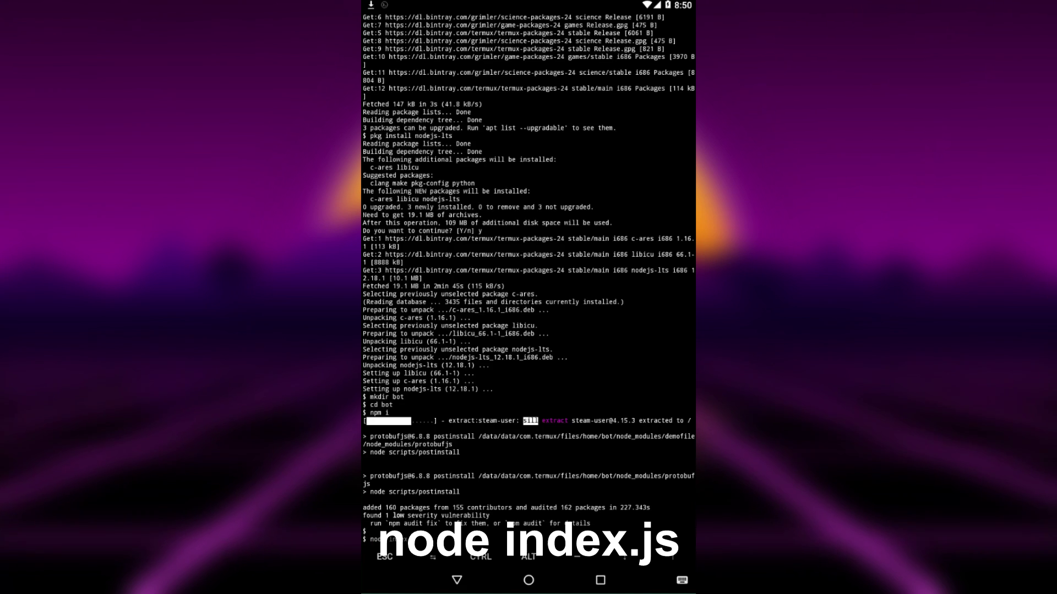
Run 'node index.js' in the bot folder.
{"action": "key", "text": "Return"}
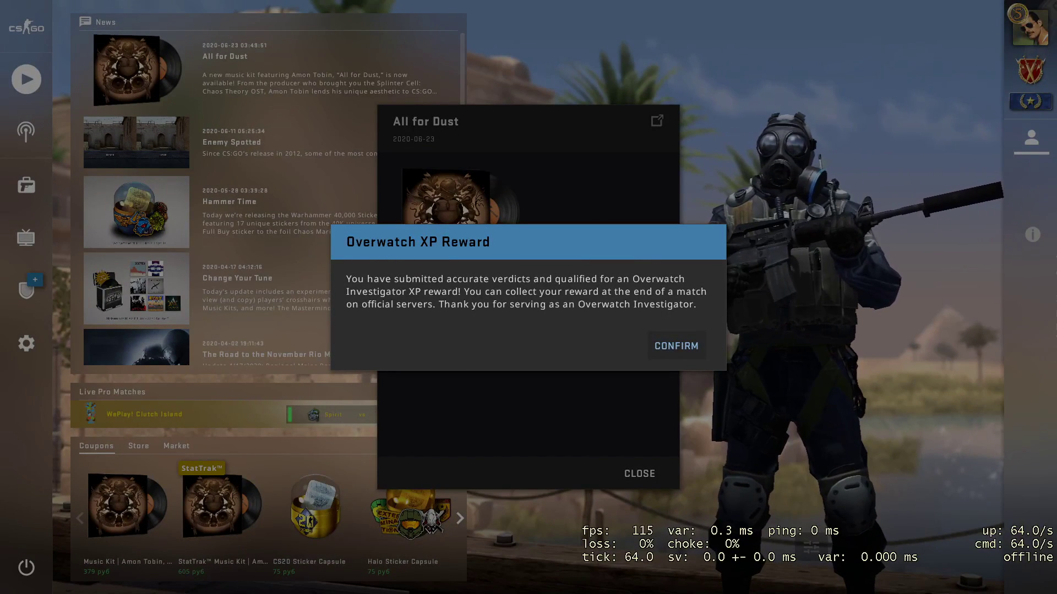
Confirm the Overwatch XP reward, dismiss the news, and queue Deathmatch on Dust II.
{"action": "left_click", "coordinate": [687, 346]}
{"action": "left_click", "coordinate": [638, 476]}
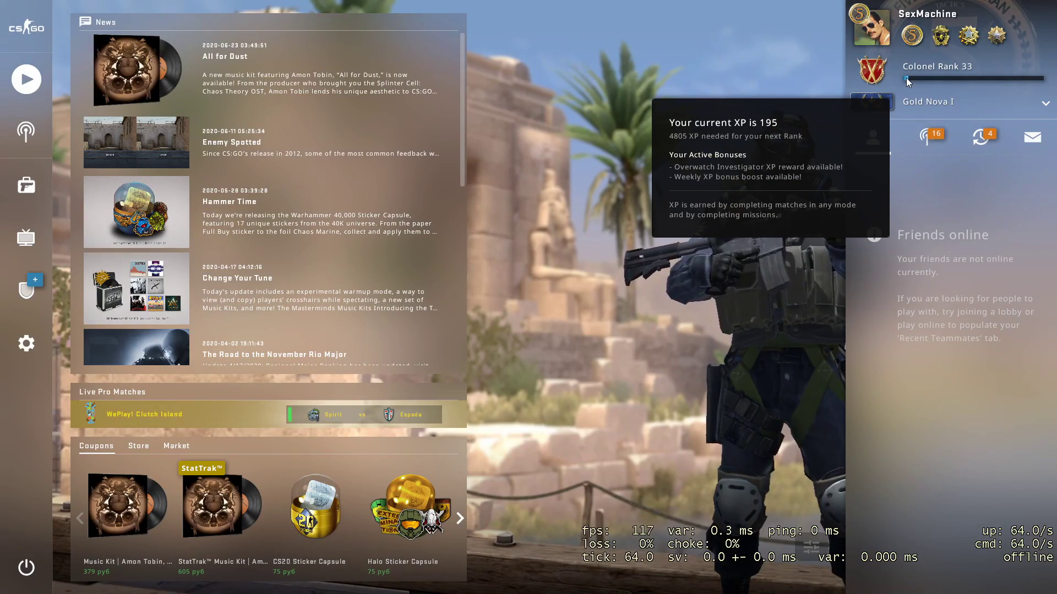
{"action": "left_click", "coordinate": [26, 79]}
{"action": "left_click", "coordinate": [318, 106]}
{"action": "left_click", "coordinate": [599, 223]}
{"action": "left_click", "coordinate": [880, 569]}
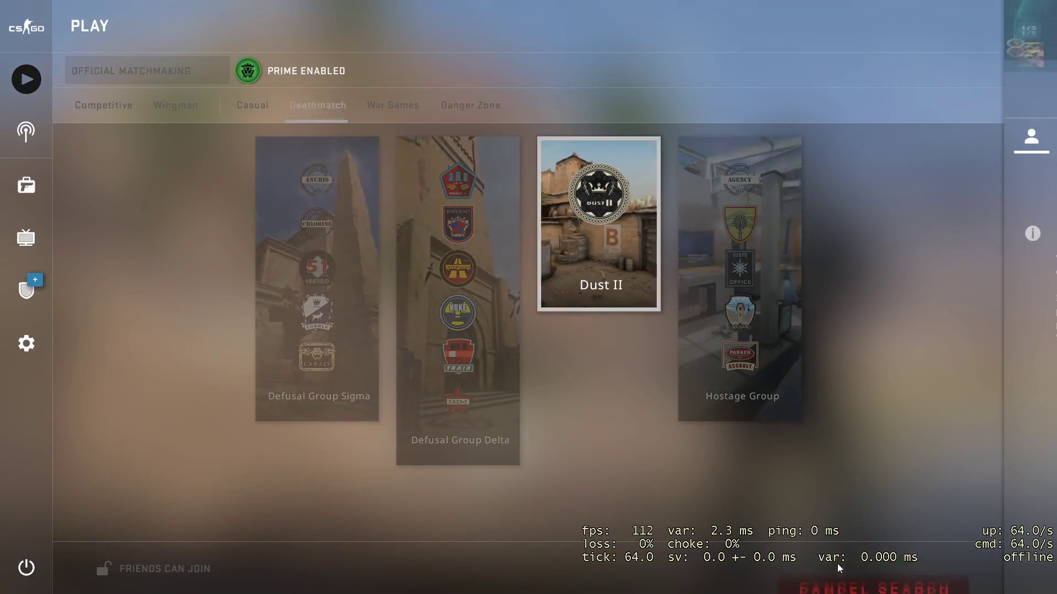